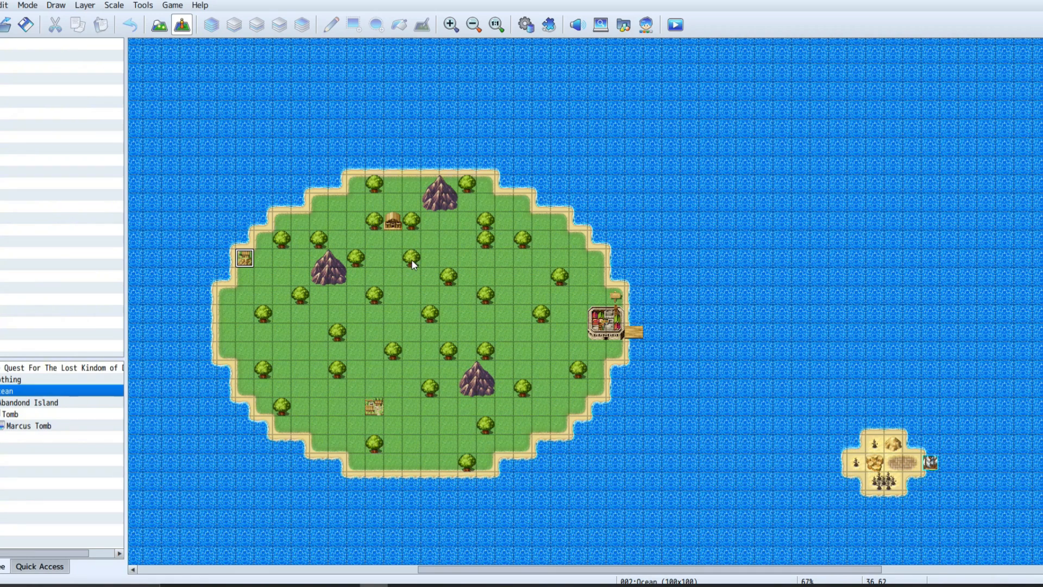
Shorten the game title in the database to "The Lost Kindom of Dagothar" by removing "Quest For The".
left_click(412, 258)
left_click(143, 5)
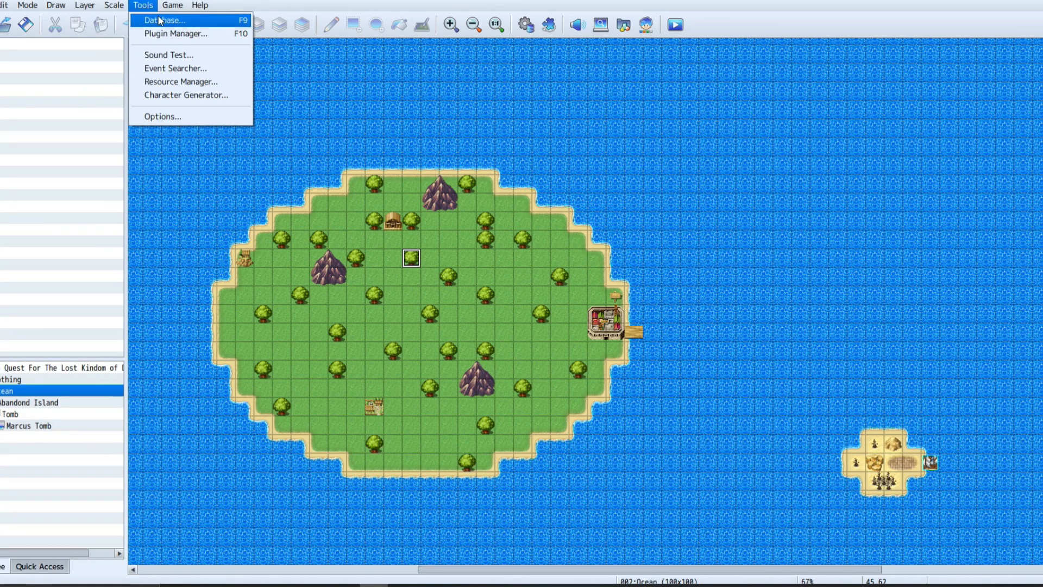
left_click(158, 19)
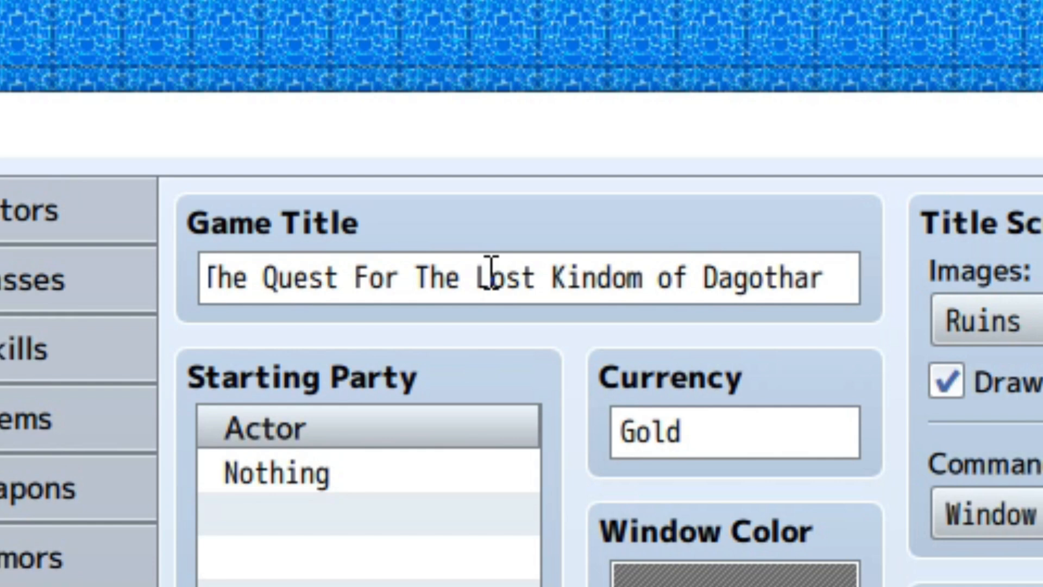
left_click(475, 278)
left_click(472, 280)
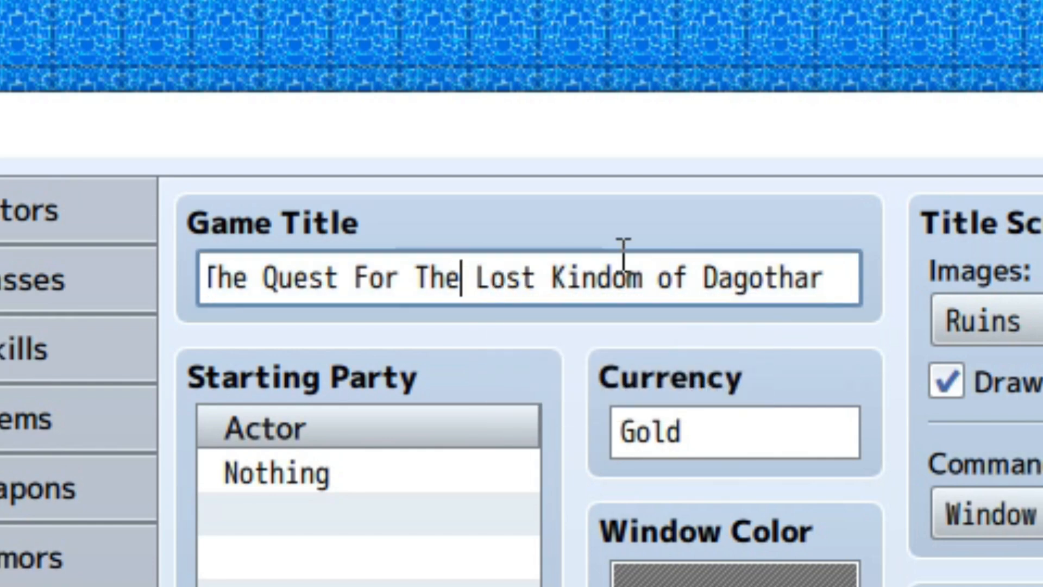
key("BackSpace")
key("BackSpace")
key("BackSpace")
key("BackSpace")
key("BackSpace")
key("BackSpace")
key("BackSpace")
key("BackSpace")
key("BackSpace")
key("BackSpace")
key("BackSpace")
key("BackSpace")
key("BackSpace")
key("BackSpace")
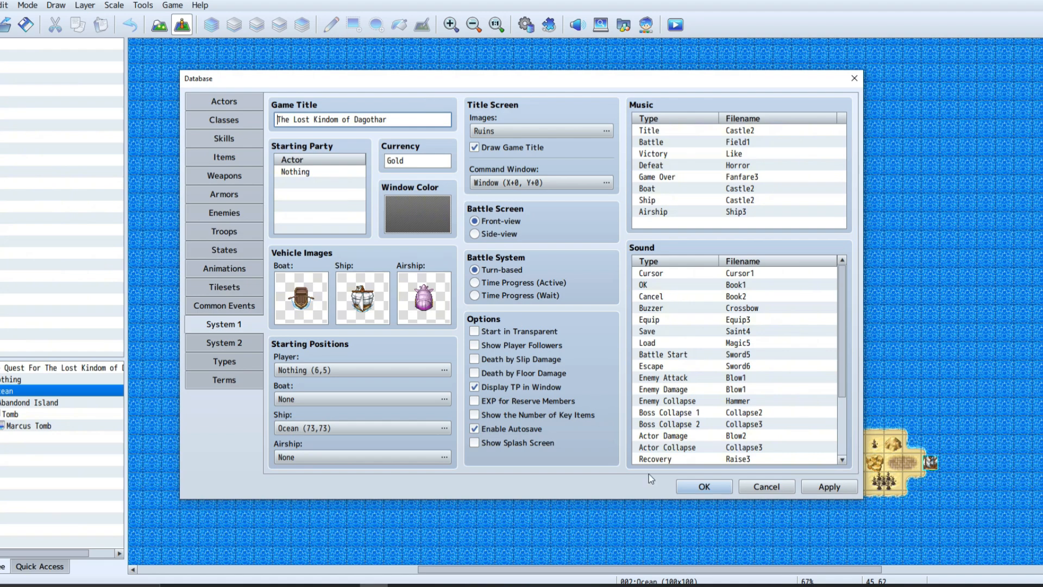
left_click(703, 487)
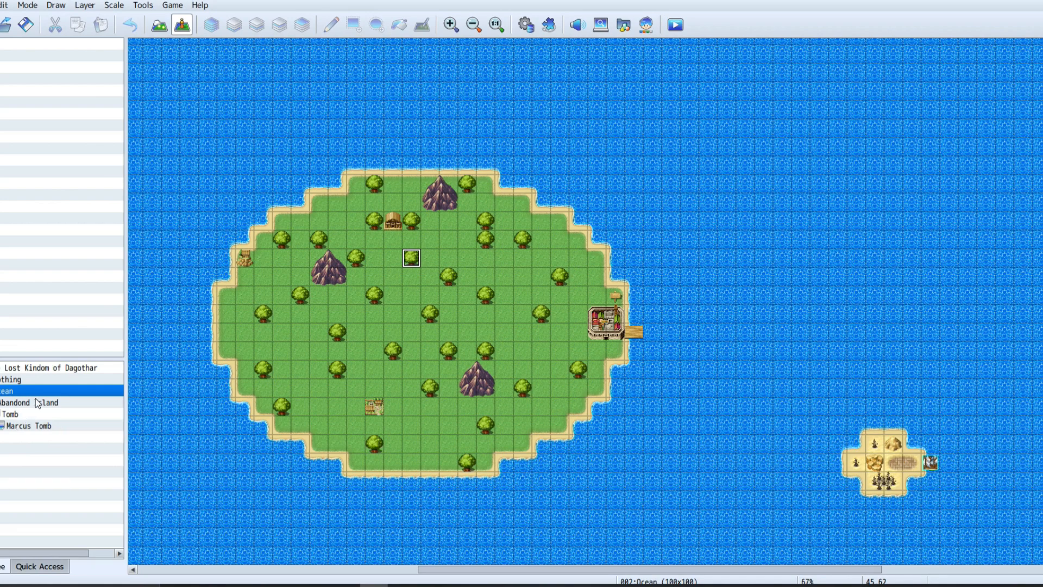
Save the project changes and start a playtest in a maximized window, declining the tutorial.
left_click(676, 24)
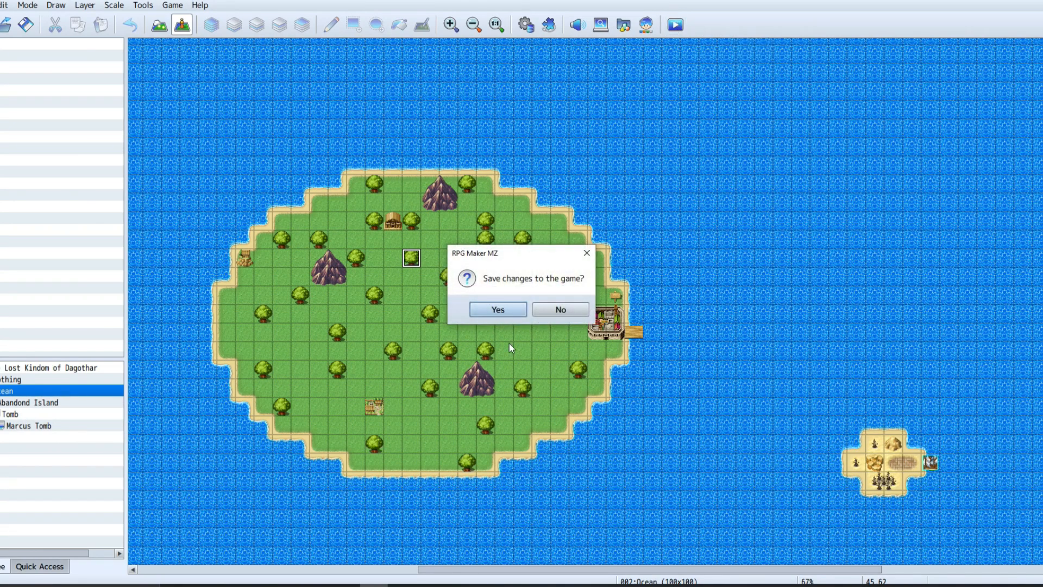
left_click(499, 309)
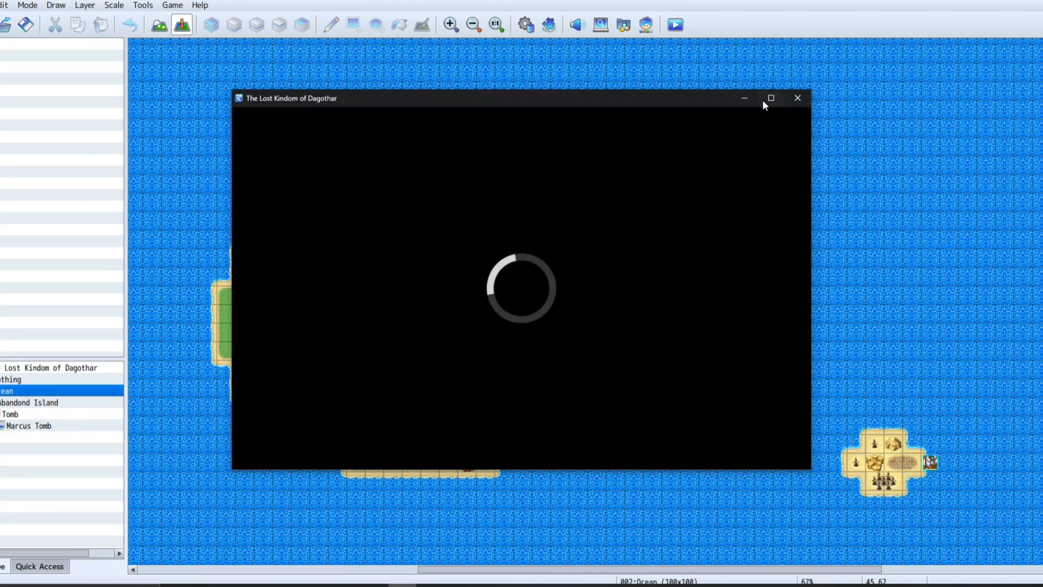
left_click(770, 100)
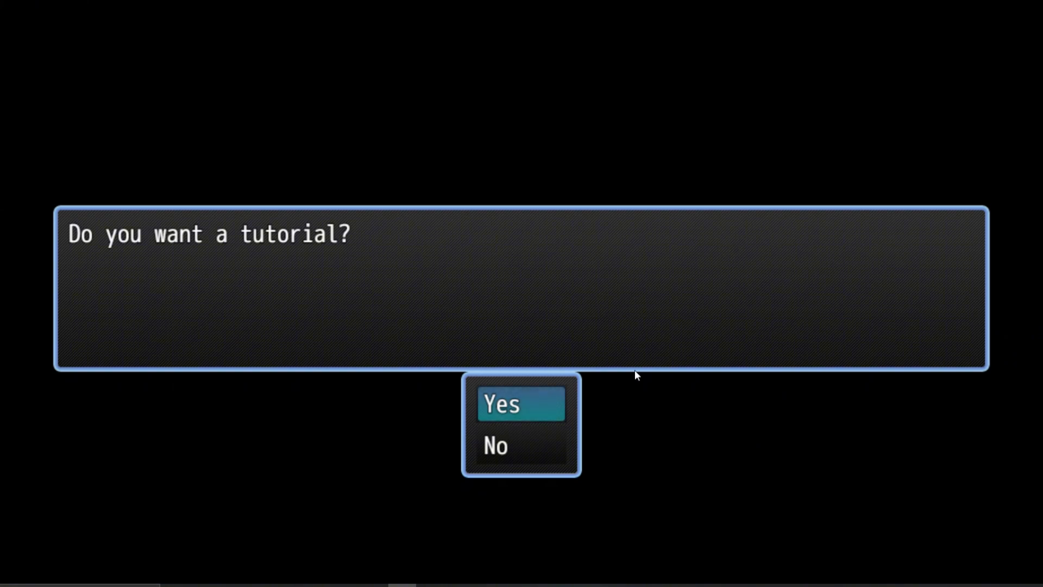
left_click(525, 409)
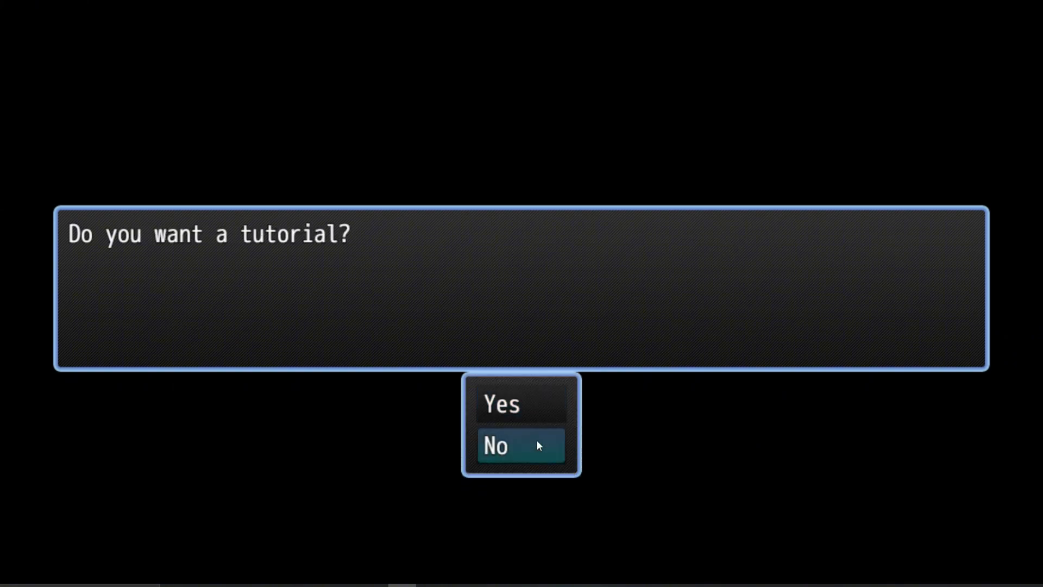
left_click(530, 446)
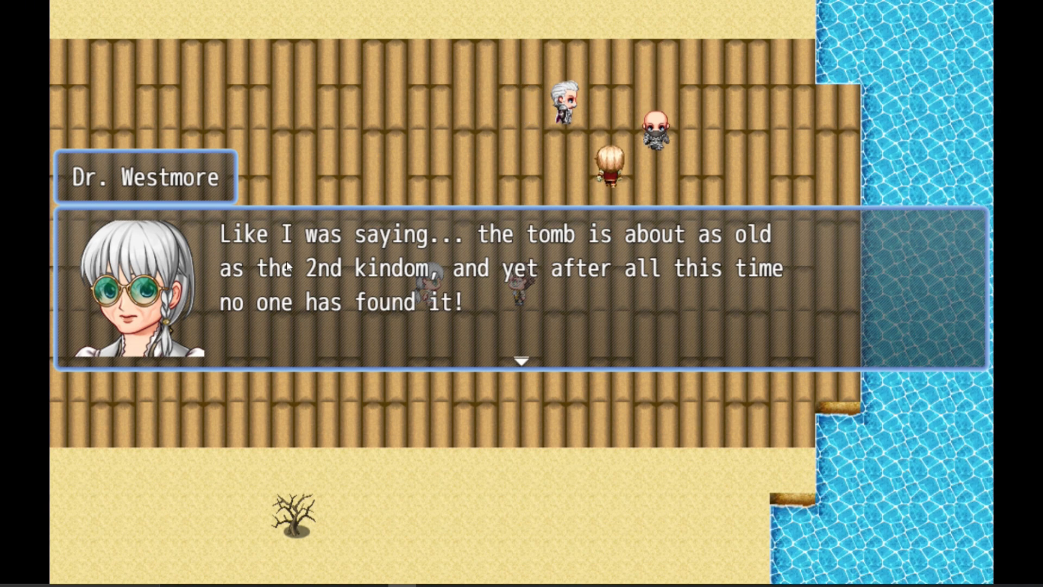
Advance through the opening dialogue and walk the character off the wooden dock towards the tomb on the island.
left_click(693, 449)
left_click(687, 444)
left_click(688, 443)
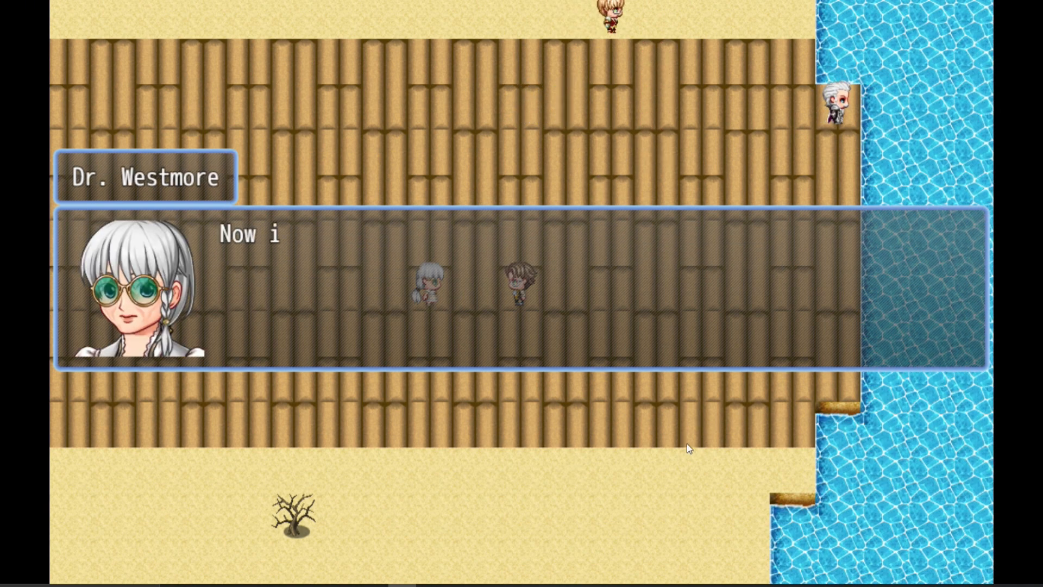
left_click(688, 443)
left_click(688, 443)
left_click(688, 443)
left_click(413, 128)
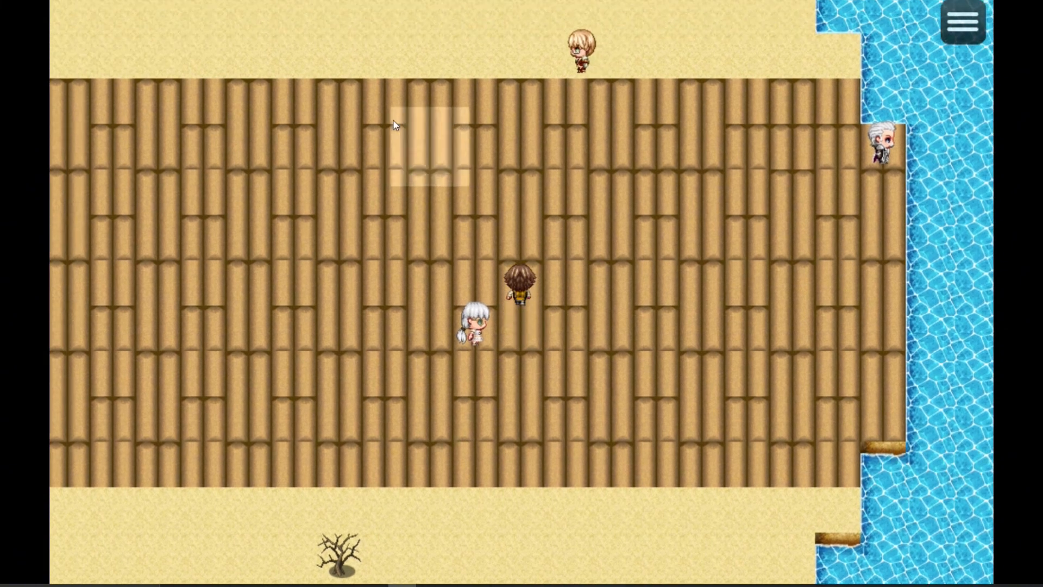
left_click(537, 106)
left_click_drag(537, 106, 551, 328)
left_click(544, 397)
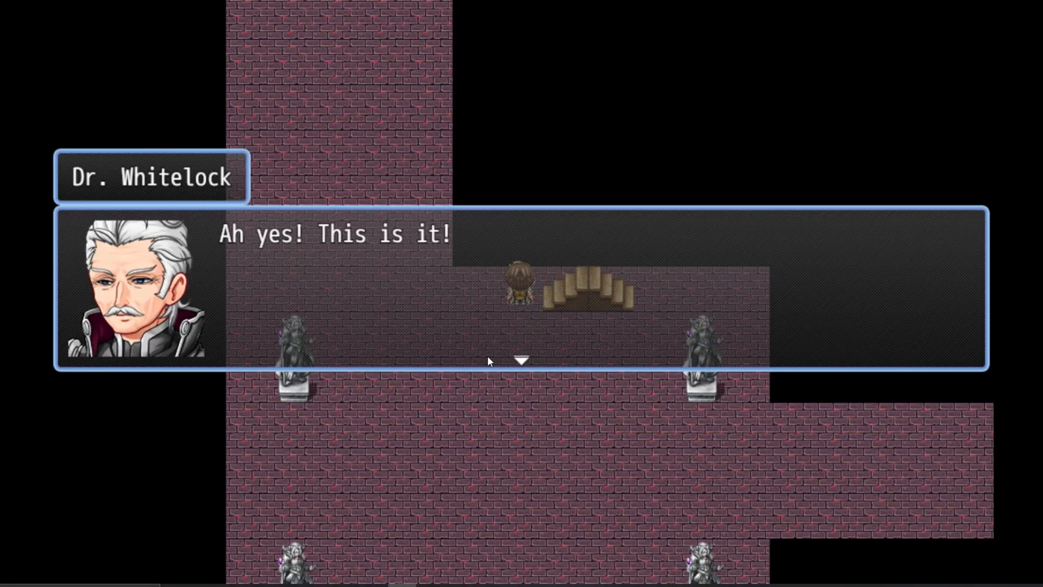
Explore the tomb chamber in the playtest, checking the dialogue of the dog skeleton and the inscribed monument.
left_click(500, 352)
left_click(507, 73)
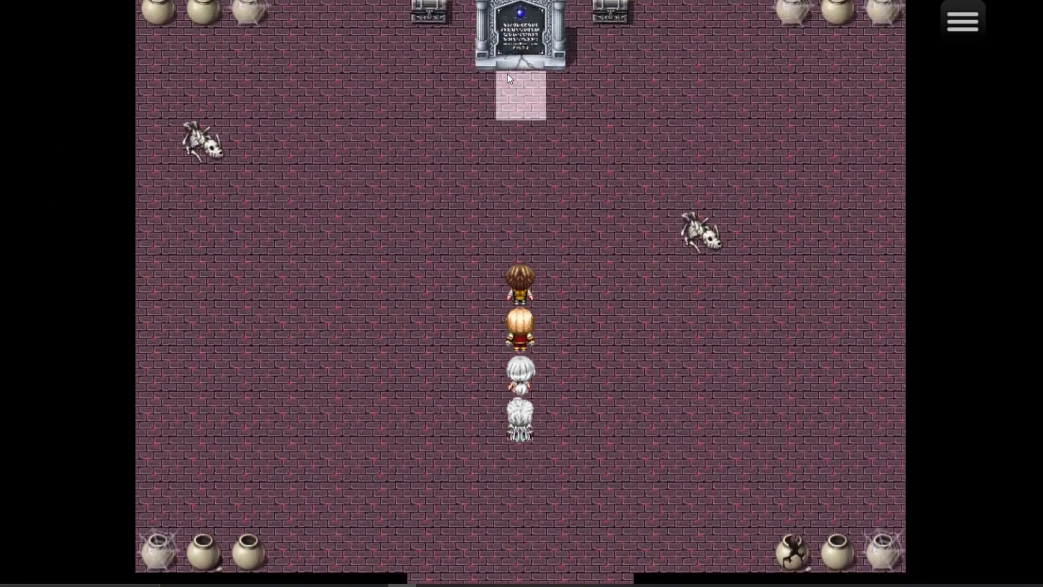
left_click_drag(507, 74, 562, 253)
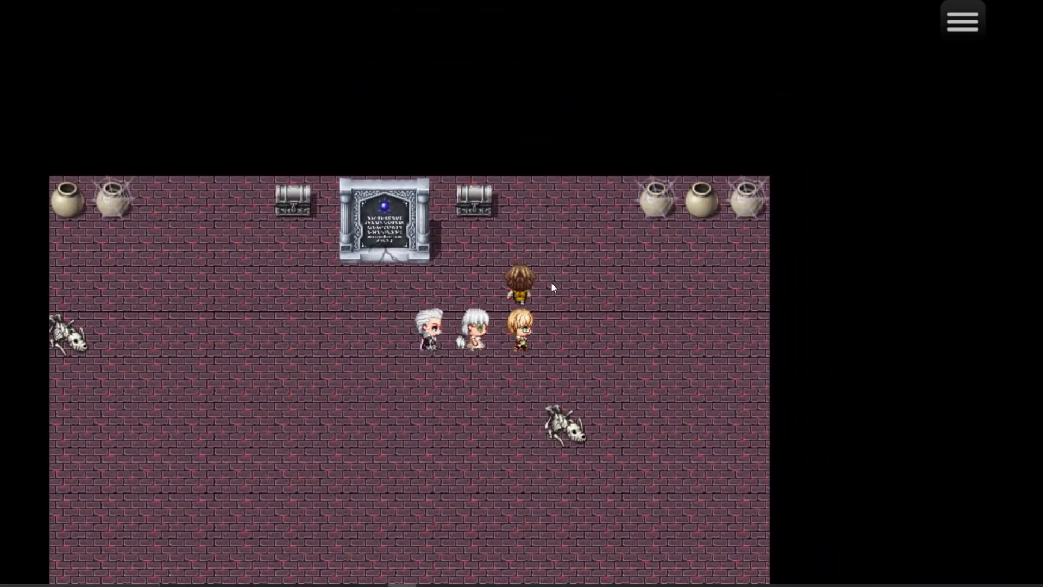
left_click(565, 433)
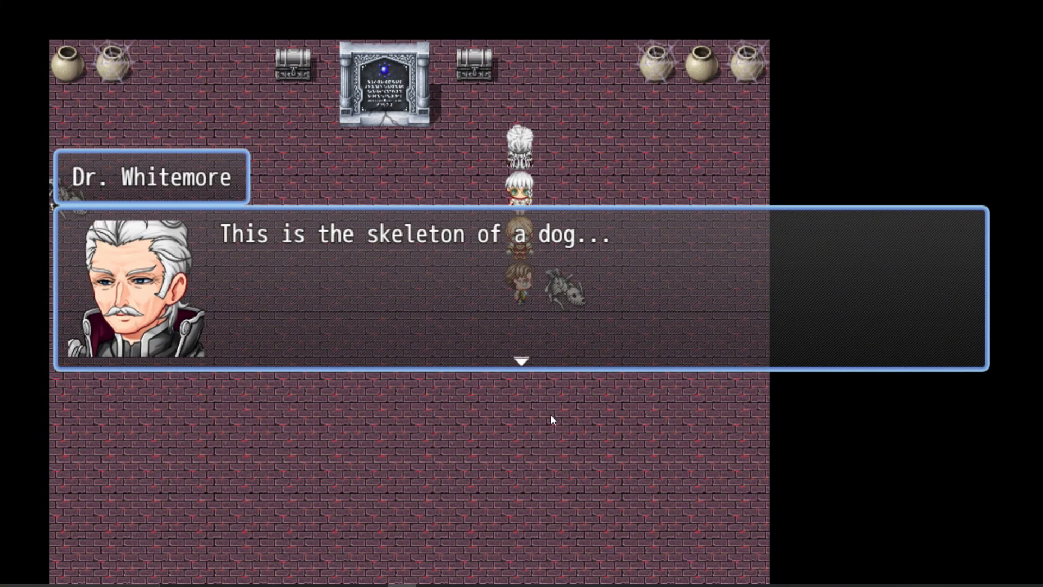
left_click(548, 415)
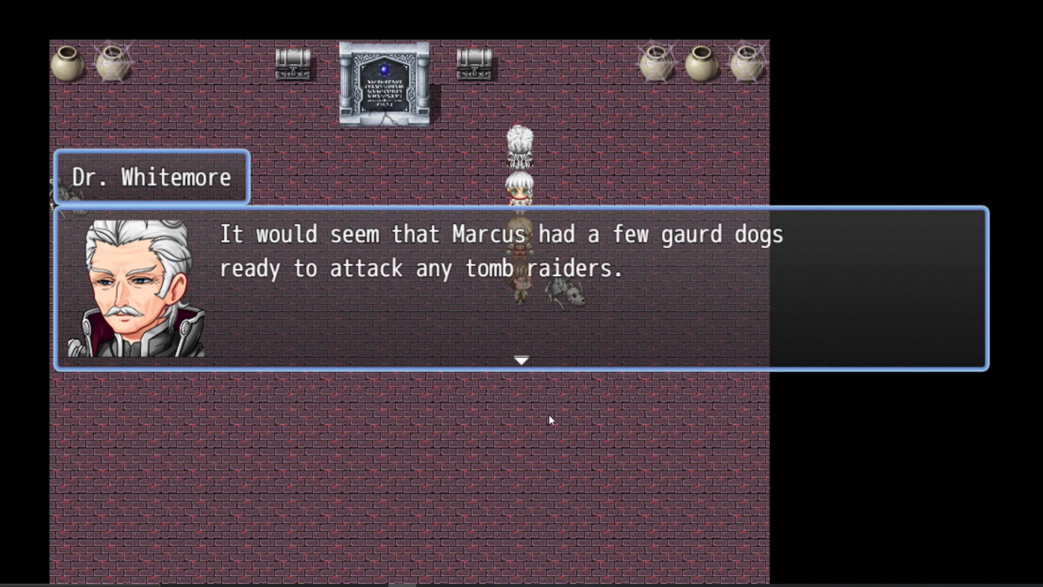
left_click(550, 416)
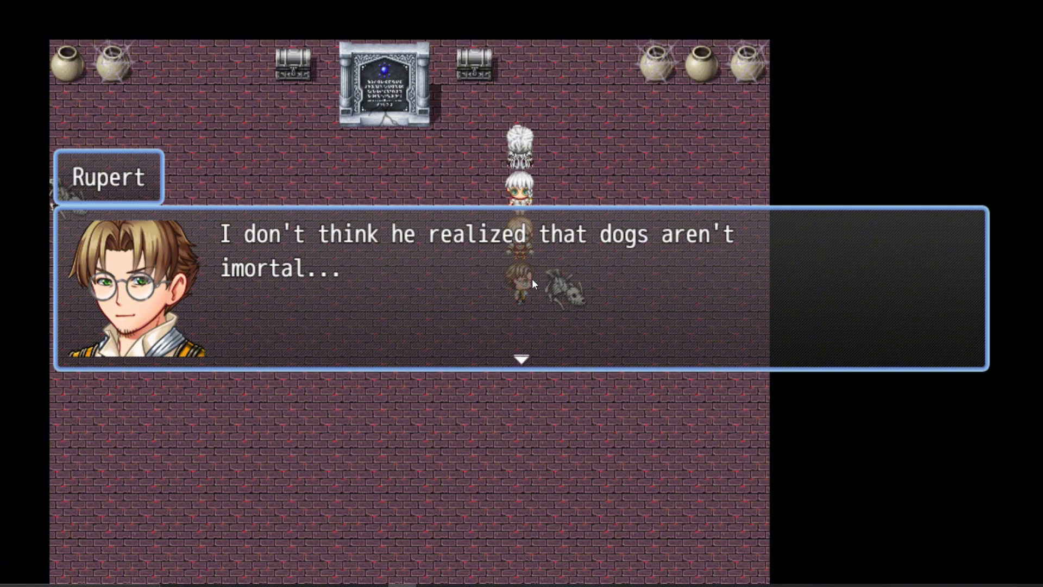
left_click(519, 365)
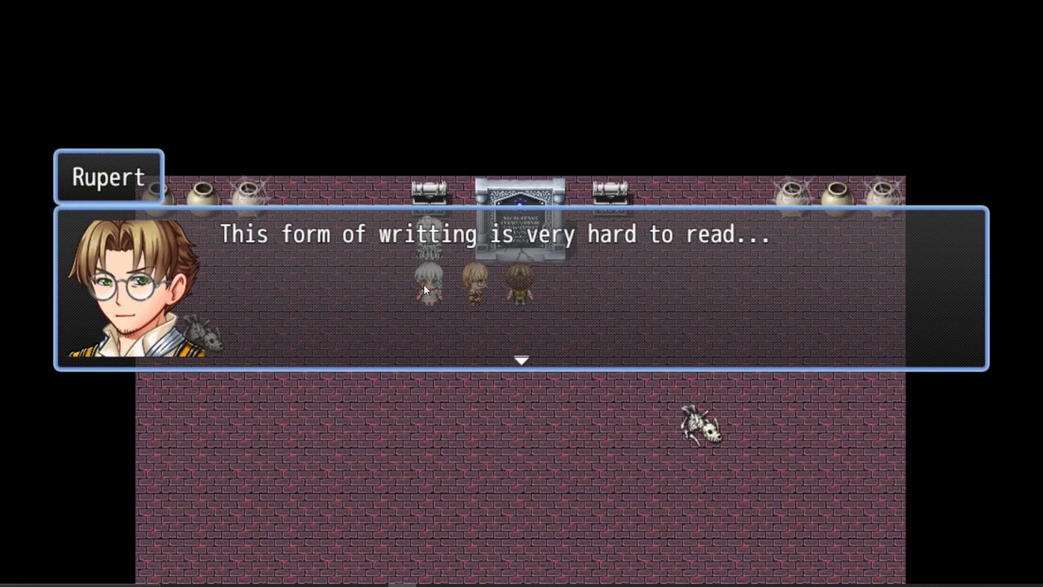
left_click(492, 407)
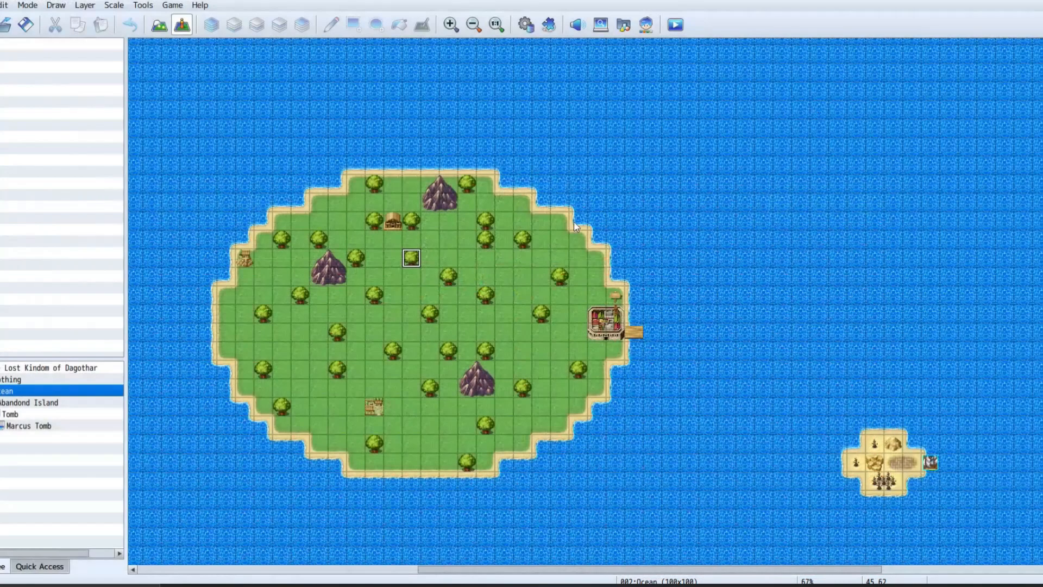
Review both pages of the monument event EV001 on the Tomb map, comparing their conditions and text.
left_click(55, 426)
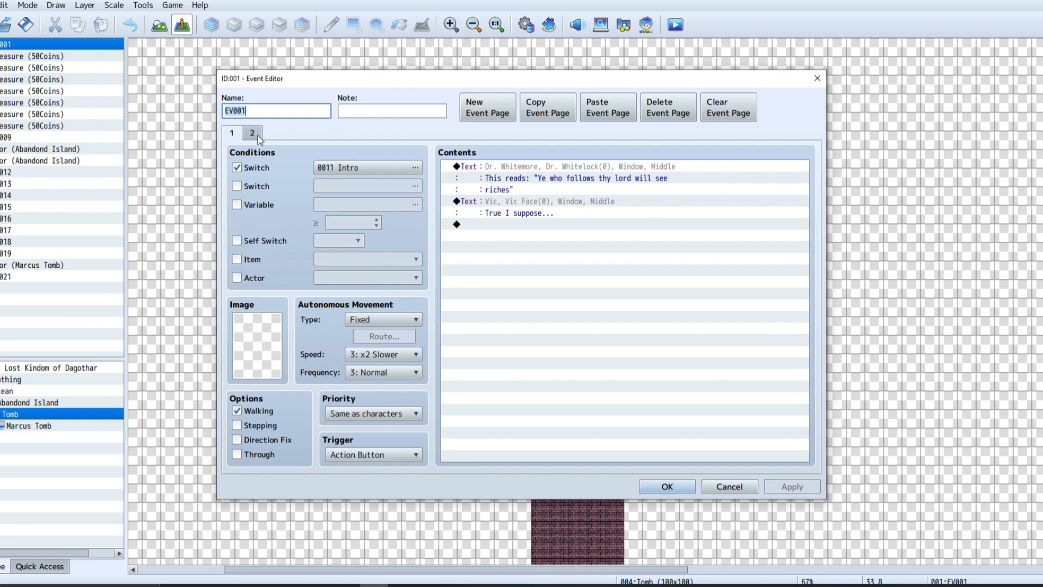
left_click(253, 134)
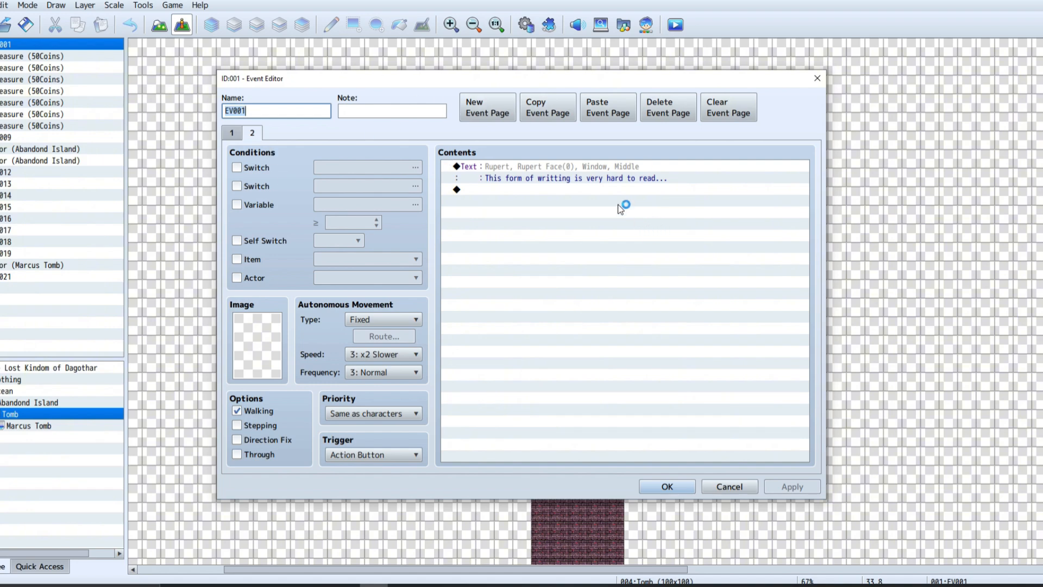
left_click(232, 133)
left_click(677, 487)
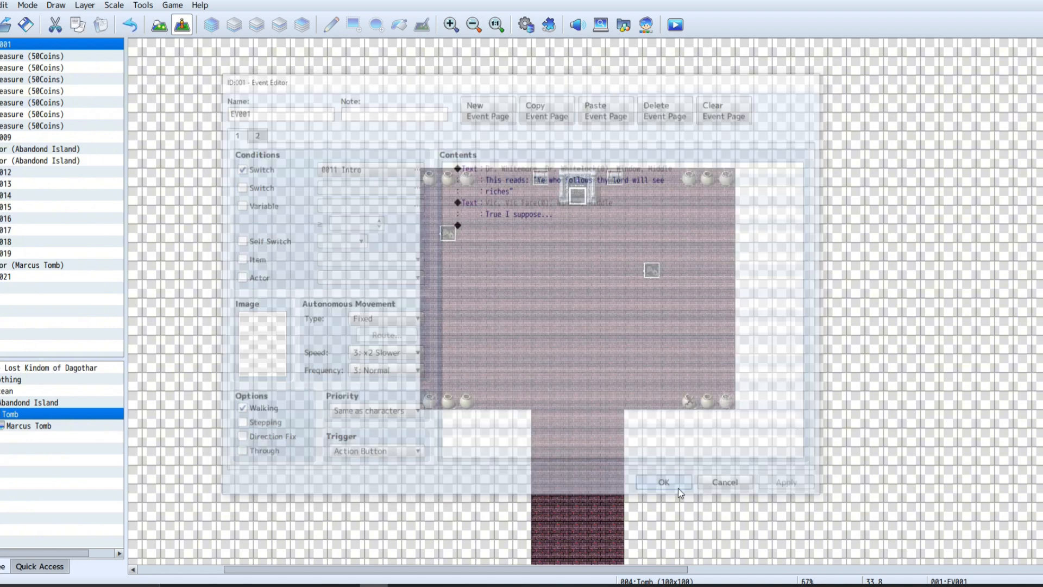
Check the command list of the Tomb entrance event on the Abandond Island map for the Intro switch.
left_click(71, 404)
double_click(408, 259)
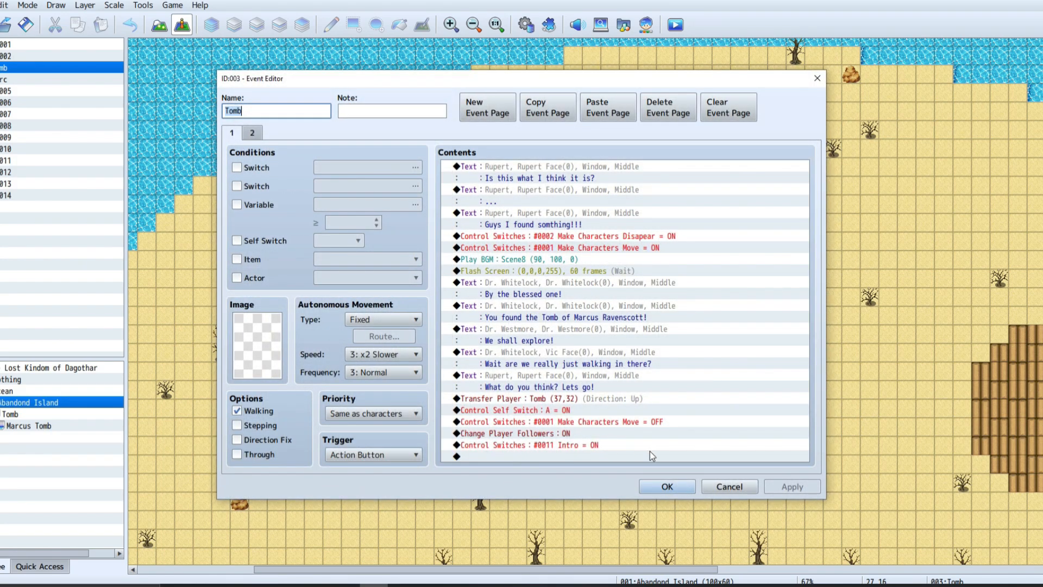
left_click(665, 485)
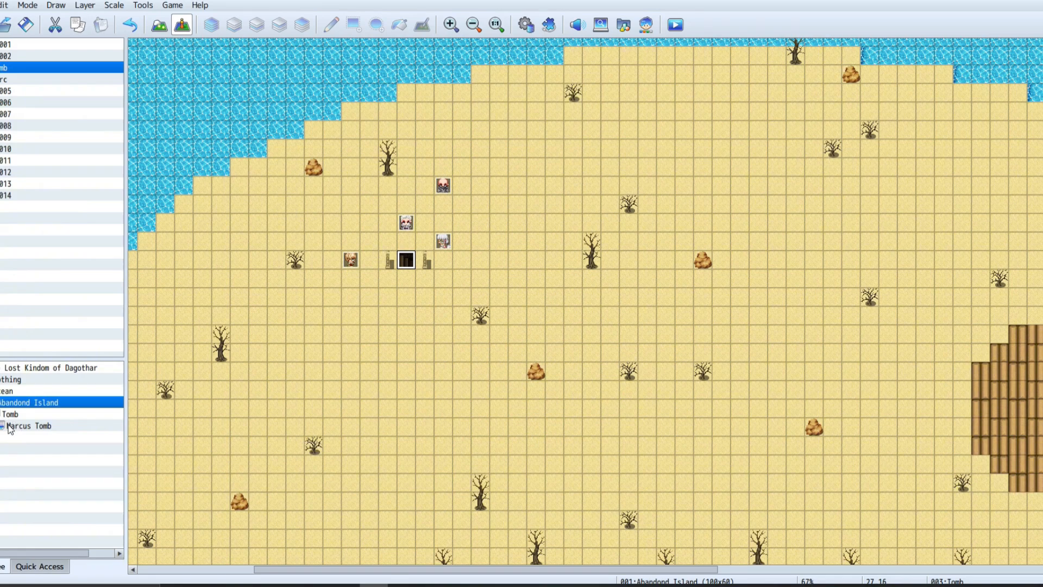
Delete page 2 from the monument event EV001 on the Tomb map, keeping the page with the Intro switch condition.
left_click(34, 414)
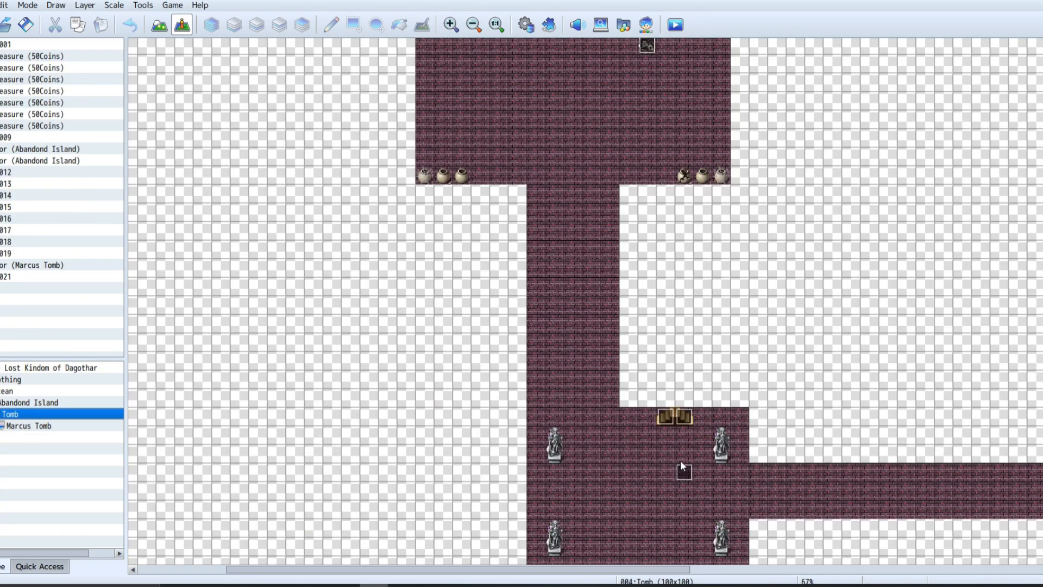
left_click(684, 475)
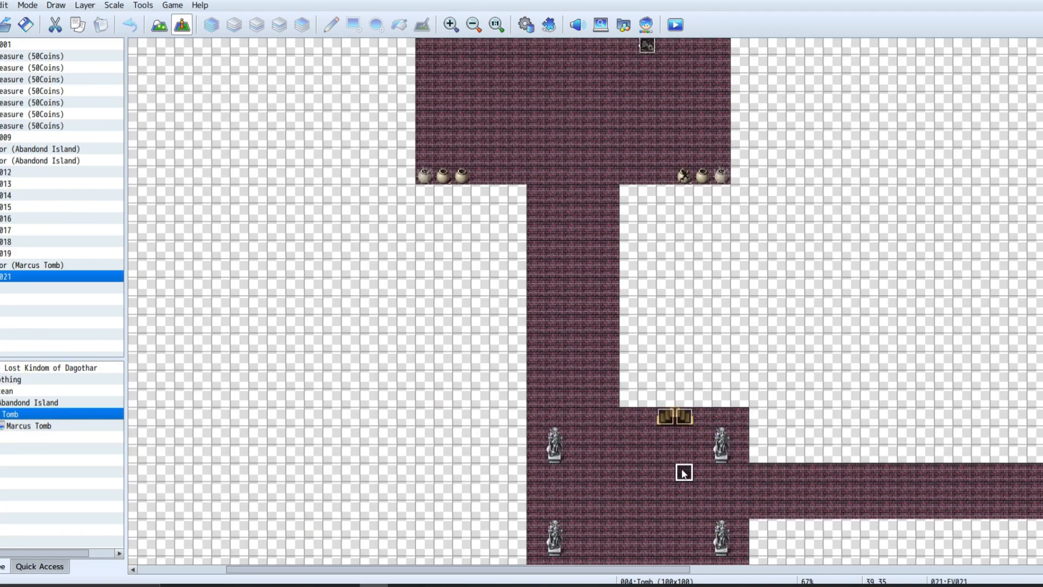
double_click(683, 473)
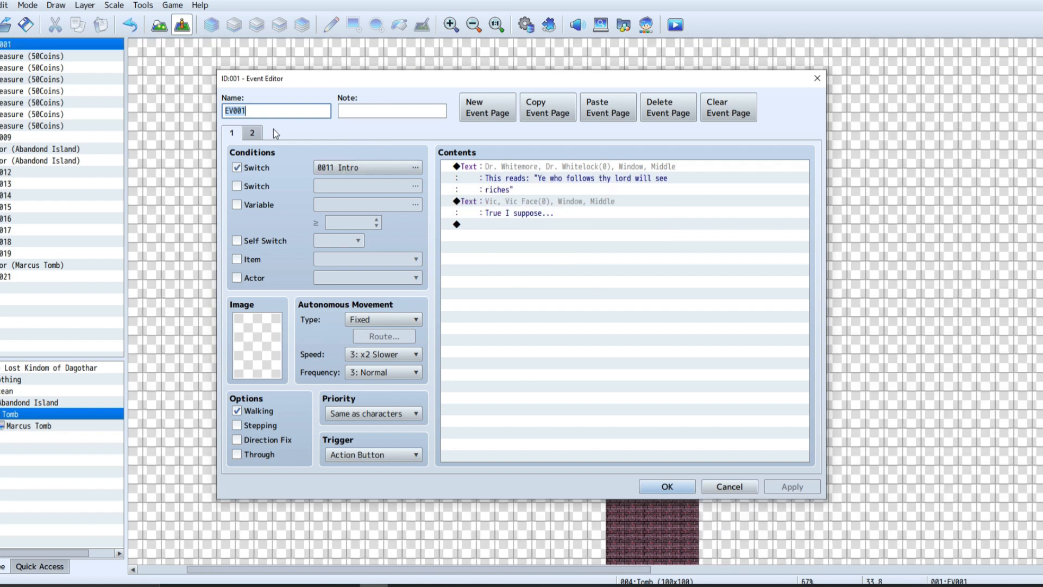
left_click(251, 133)
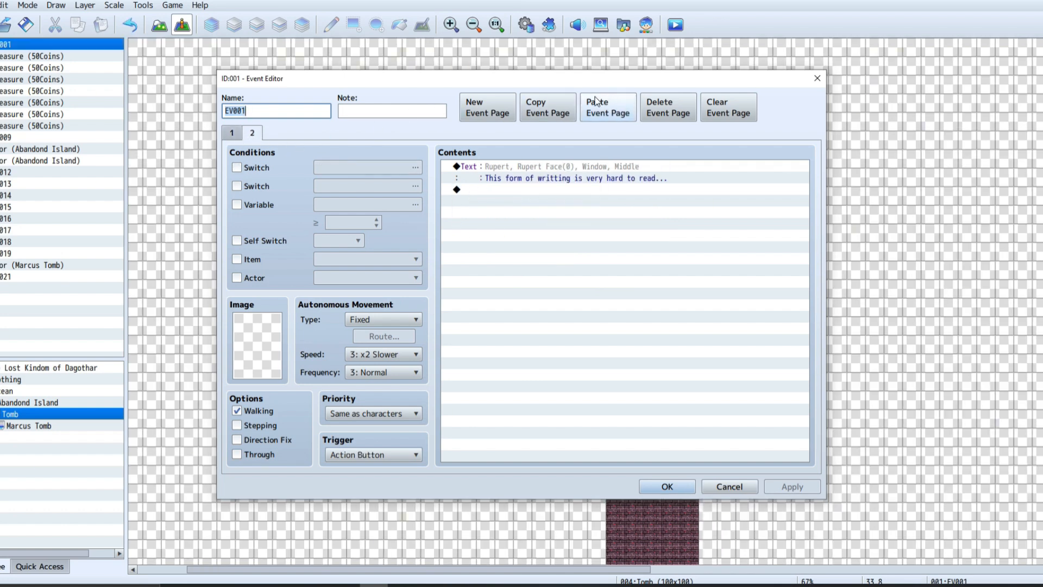
left_click(676, 100)
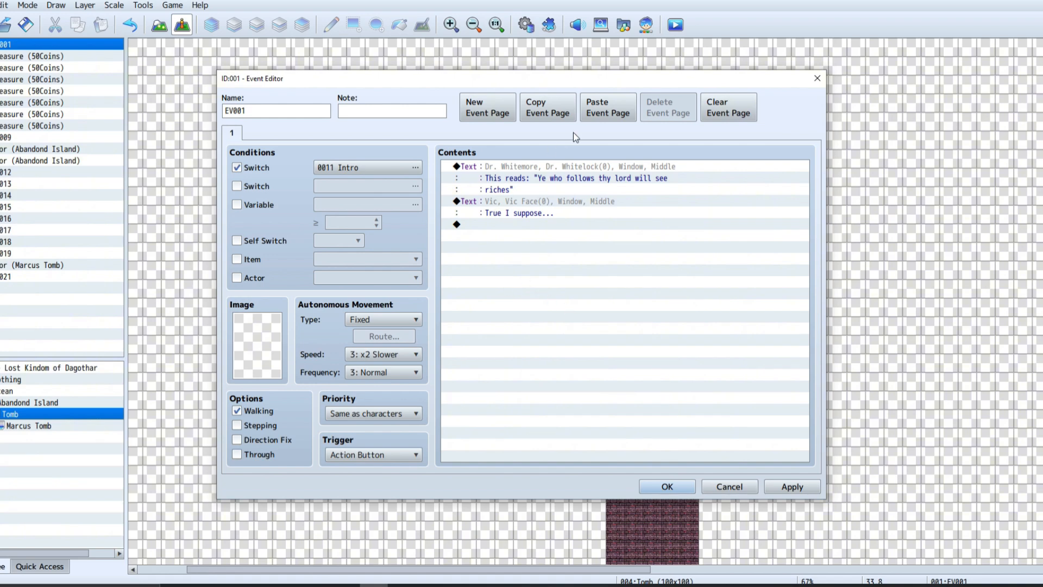
left_click(668, 487)
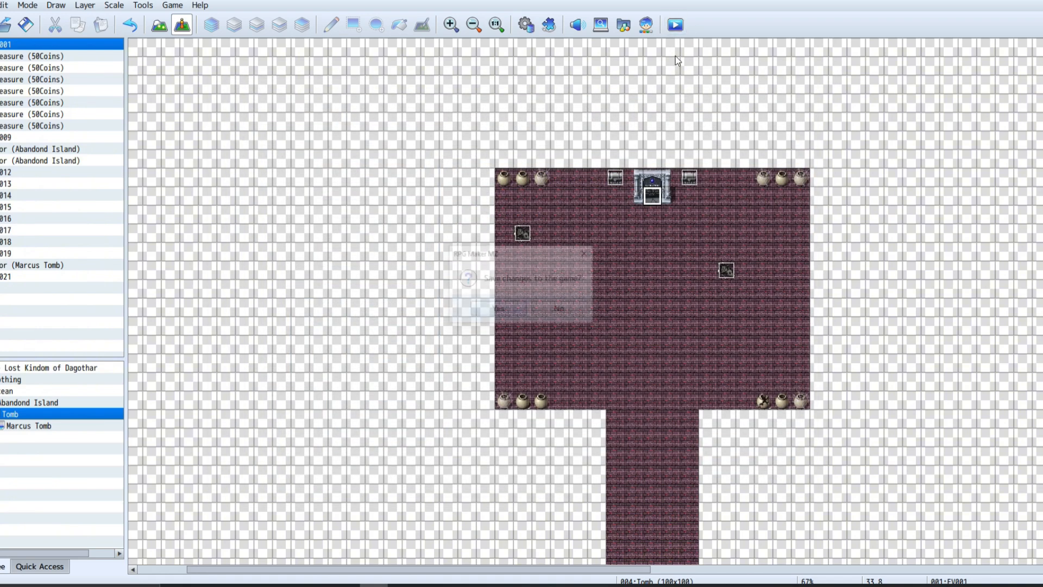
Save the changes and playtest the tomb again, advancing the dialogue at the dragon skeleton.
left_click(509, 306)
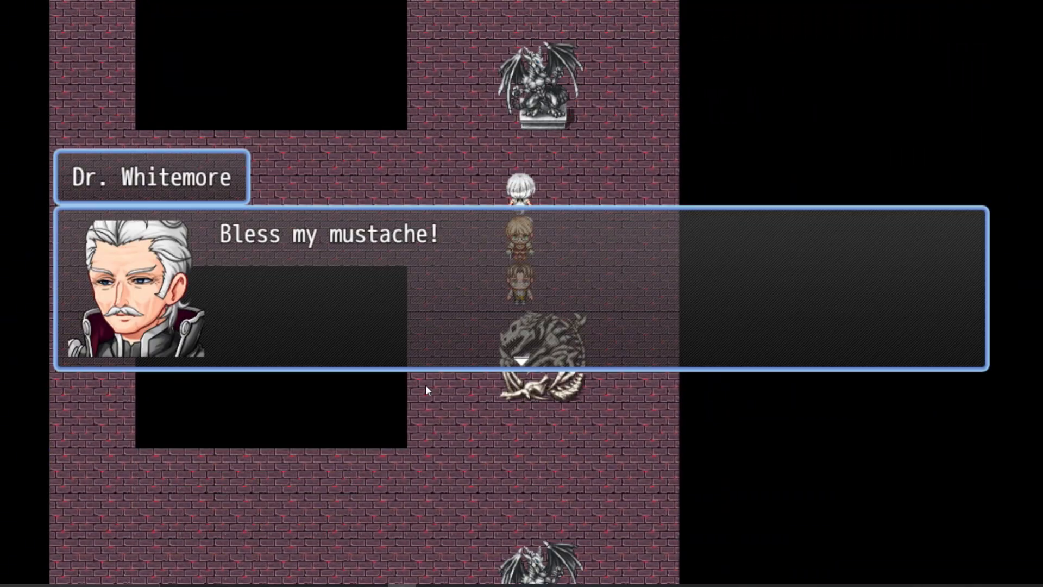
left_click(428, 367)
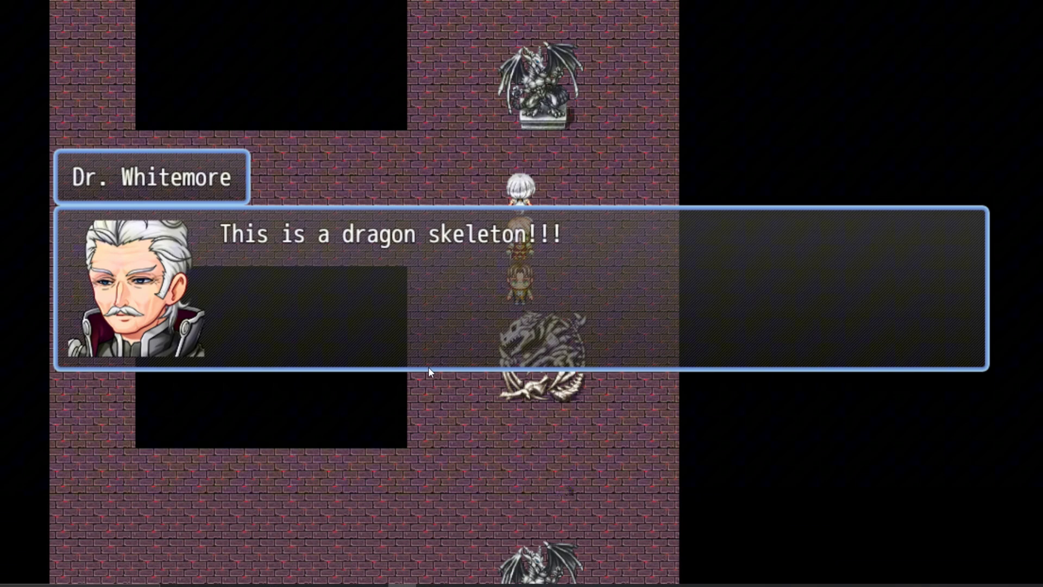